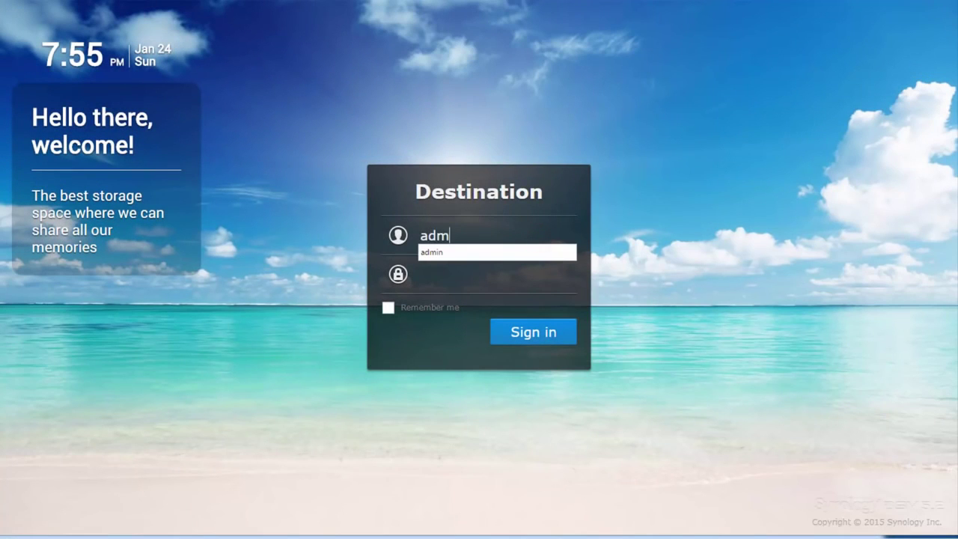
Sign in to the Destination NAS with the suggested username and its password
key("Tab")
type("pas")
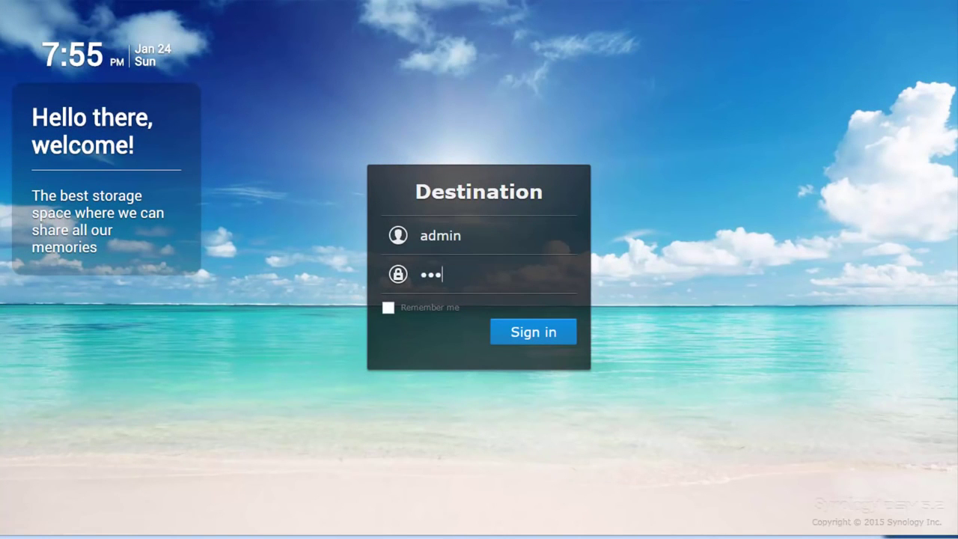
key("Return")
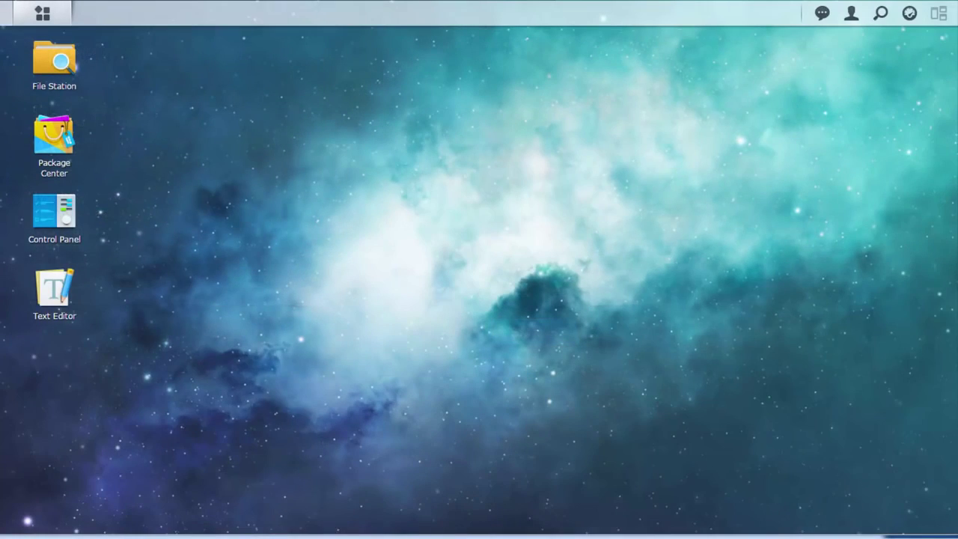
Enable and apply Network Backup Volume Destination in Backup & Replication's Backup Services
left_click(63, 19)
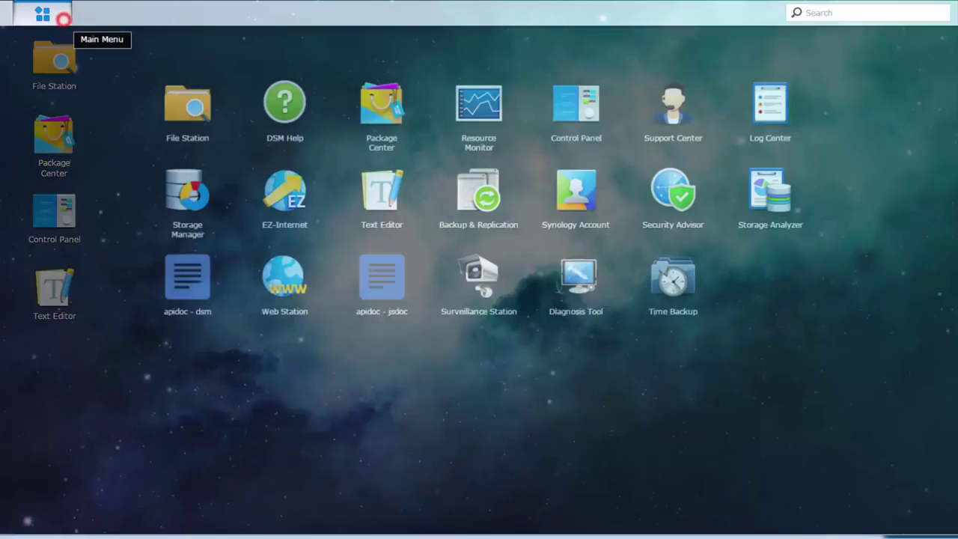
left_click(453, 218)
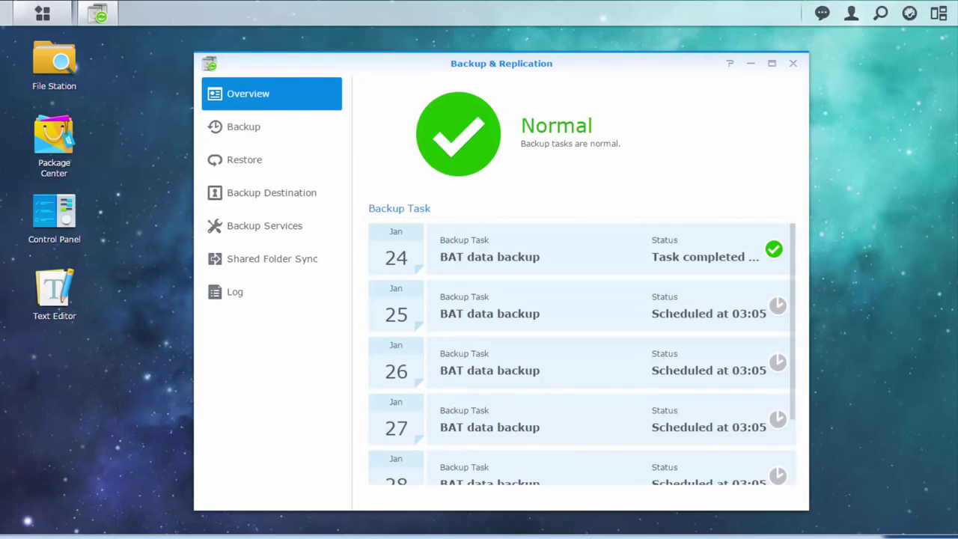
left_click(296, 224)
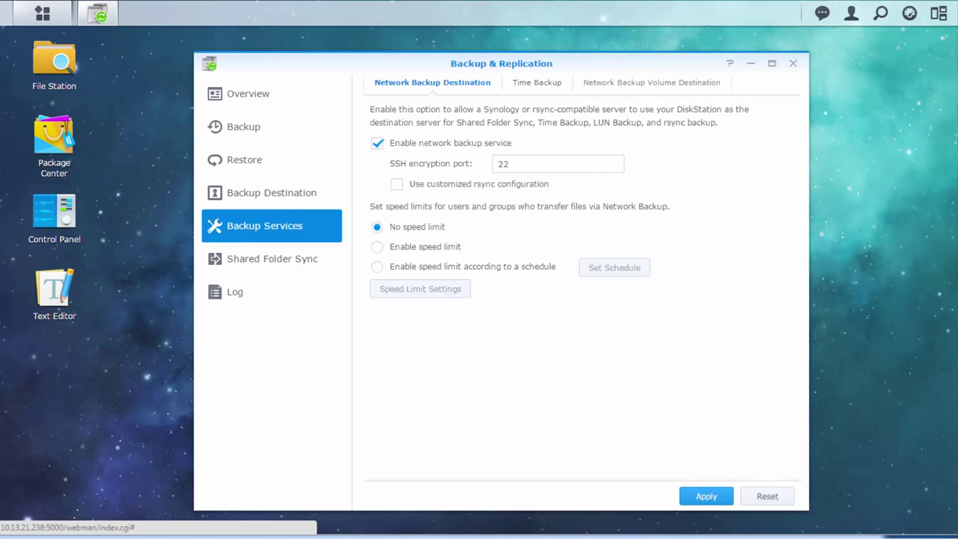
left_click(682, 84)
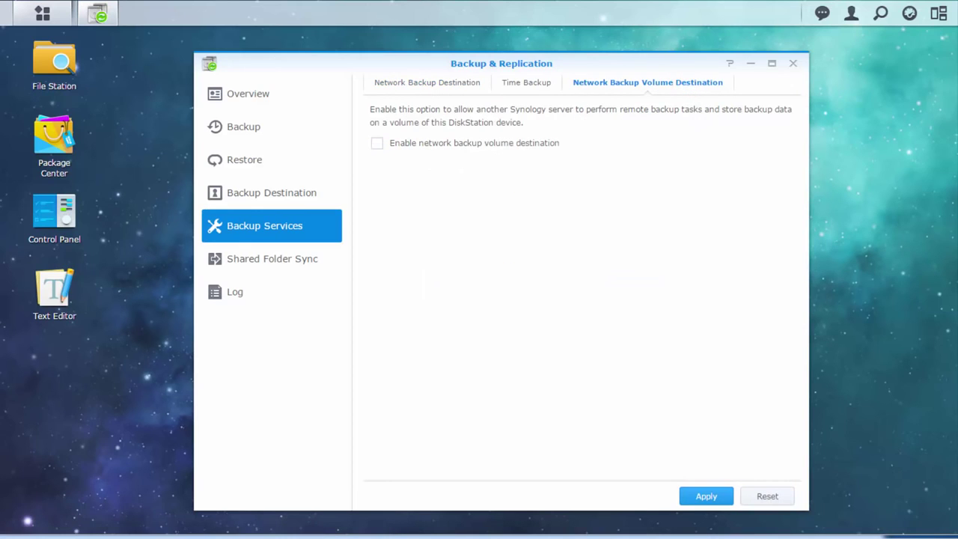
left_click(377, 143)
left_click(683, 497)
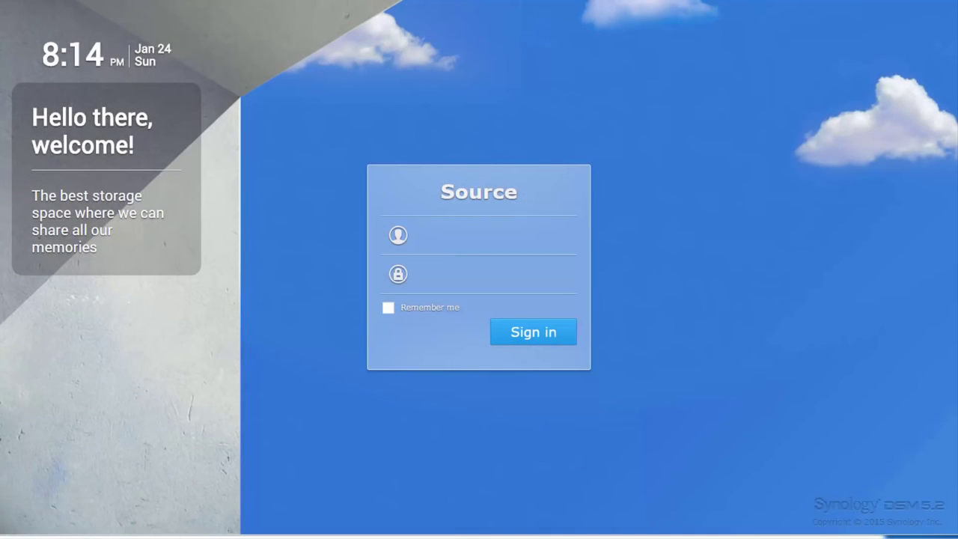
Sign in to the Source NAS as admin with its password
left_click(552, 236)
type("ad")
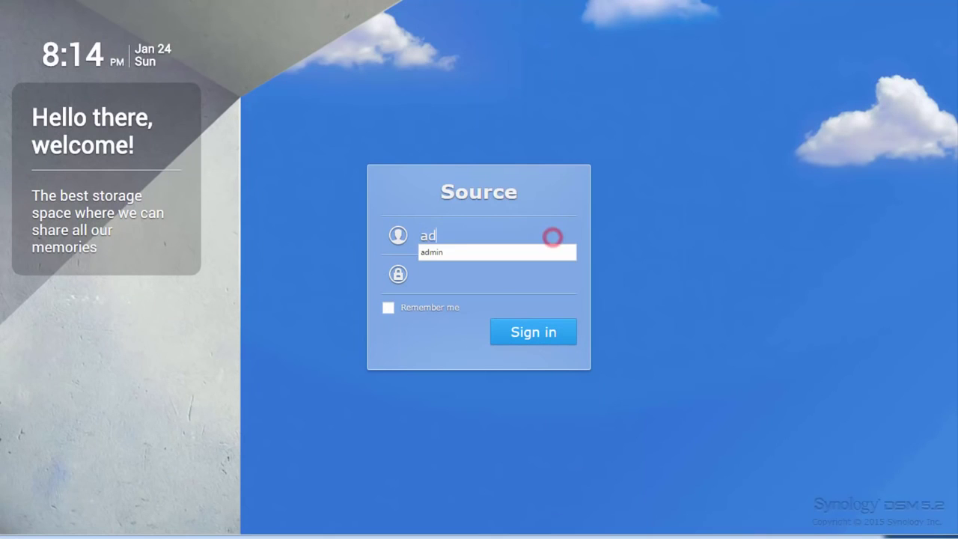
type("min")
key("Tab")
type("1")
key("Return")
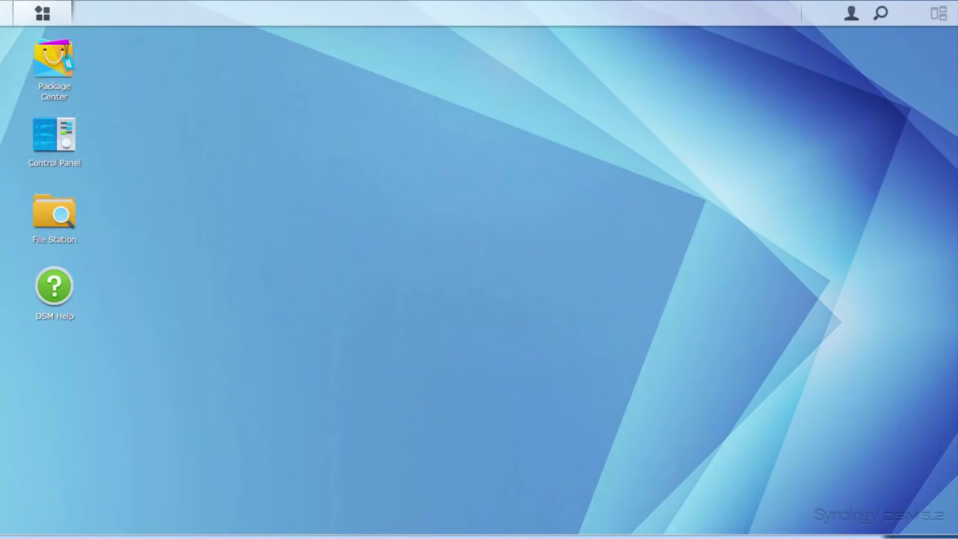
In Backup & Replication's Backup list, create a new data backup task
left_click(42, 13)
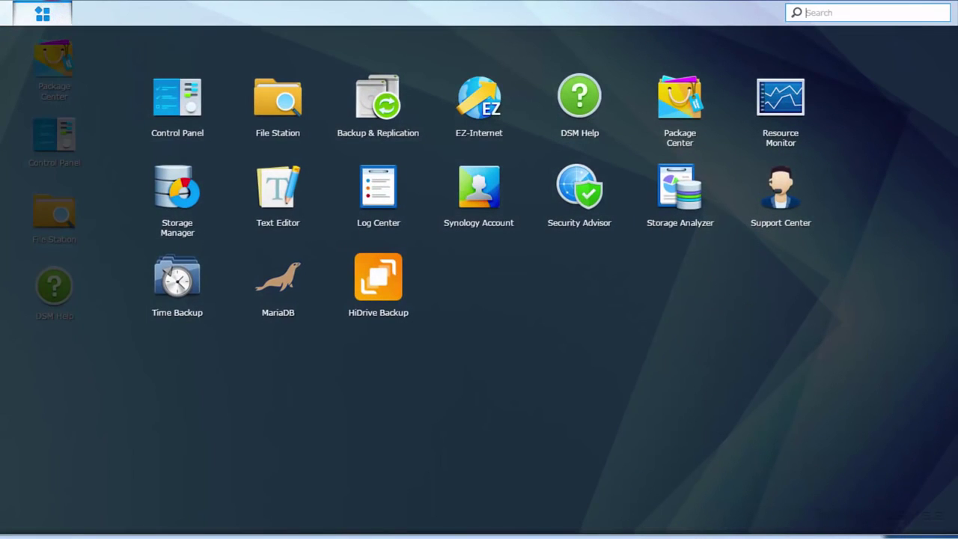
left_click(358, 109)
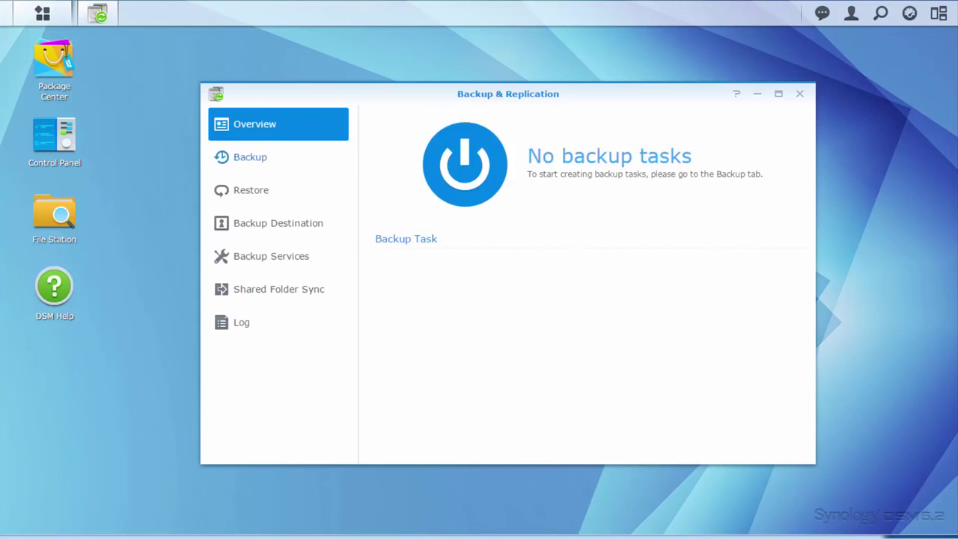
left_click(325, 155)
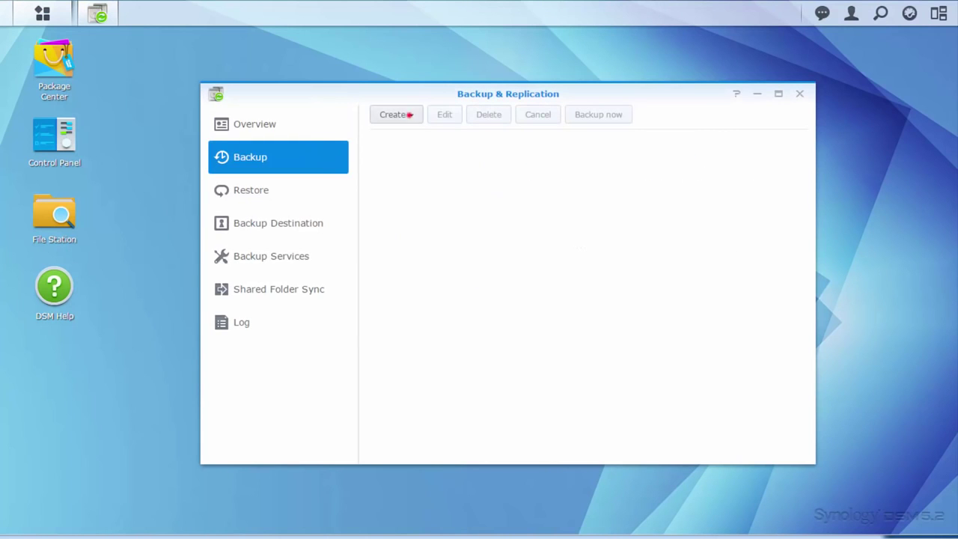
left_click(400, 114)
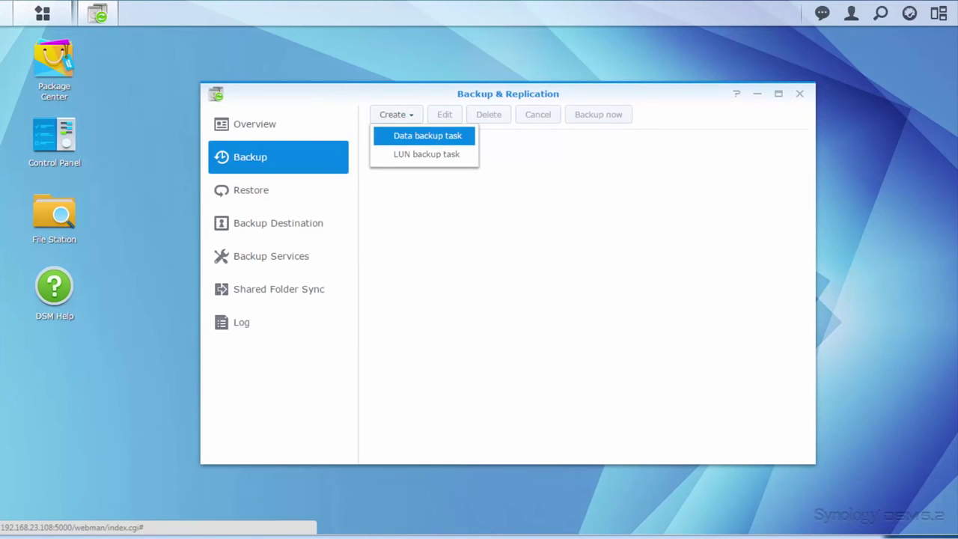
left_click(413, 135)
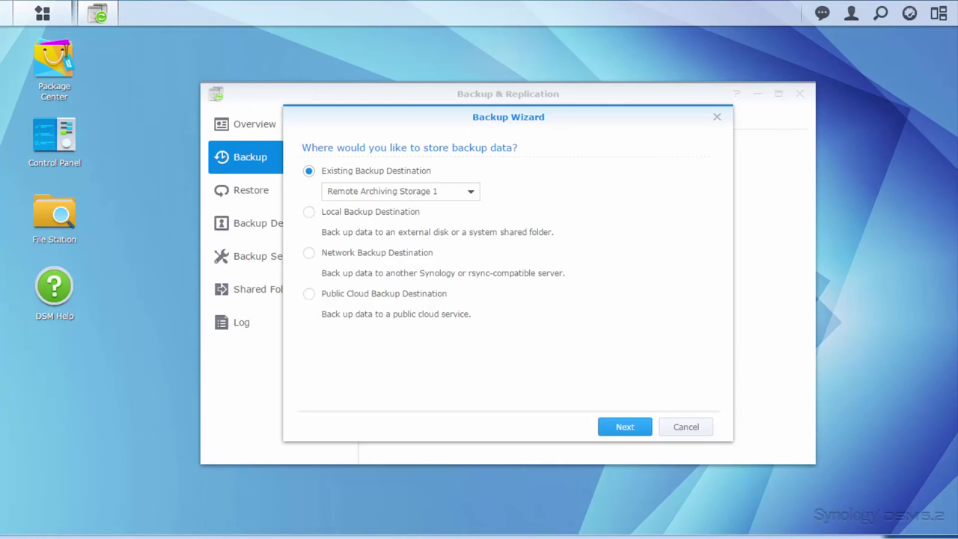
Choose Network Backup Destination as the backup target
left_click(308, 170)
left_click(308, 252)
left_click(606, 426)
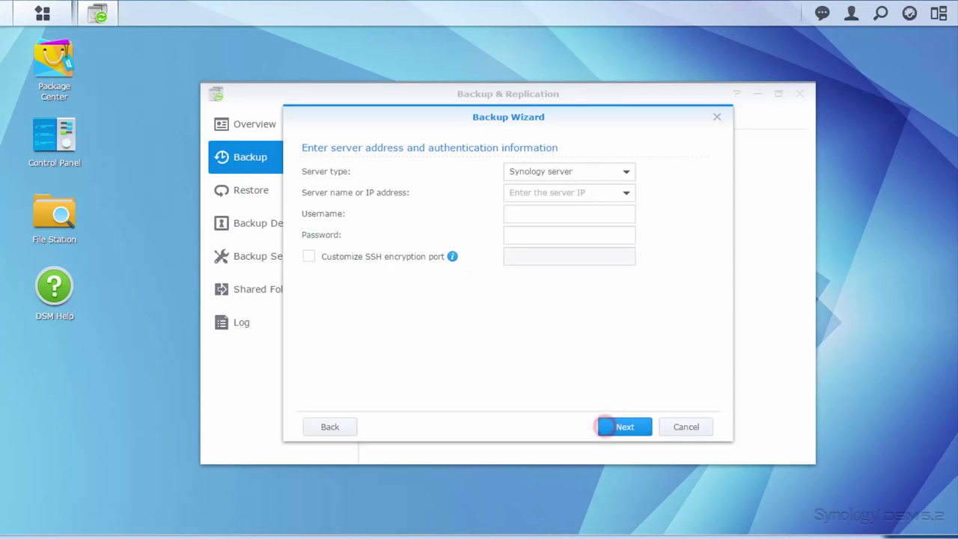
Connect to server 10.13.21.238 as admin and keep backing up data to a volume
left_click(541, 192)
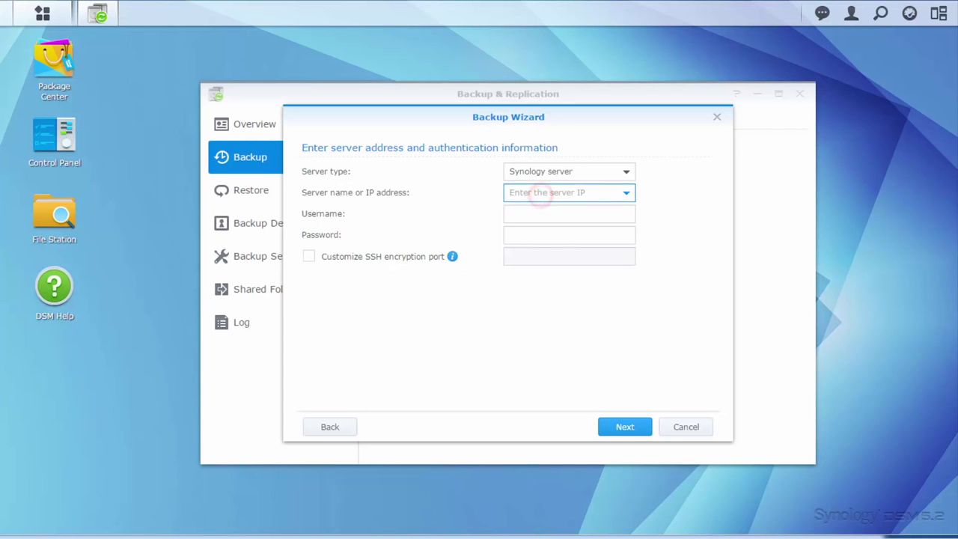
type("10.13.21.238")
key("Tab")
type("admin")
key("Tab")
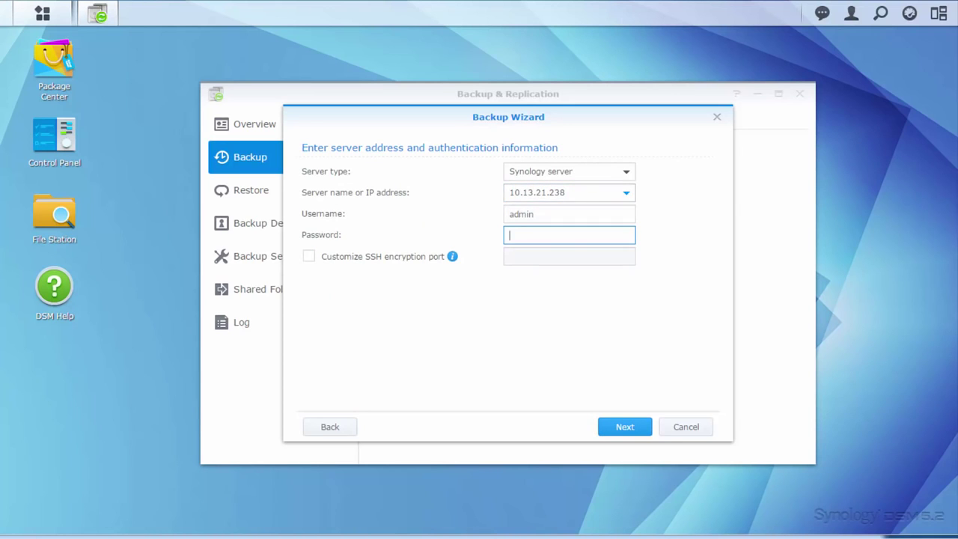
type("•••")
left_click(615, 427)
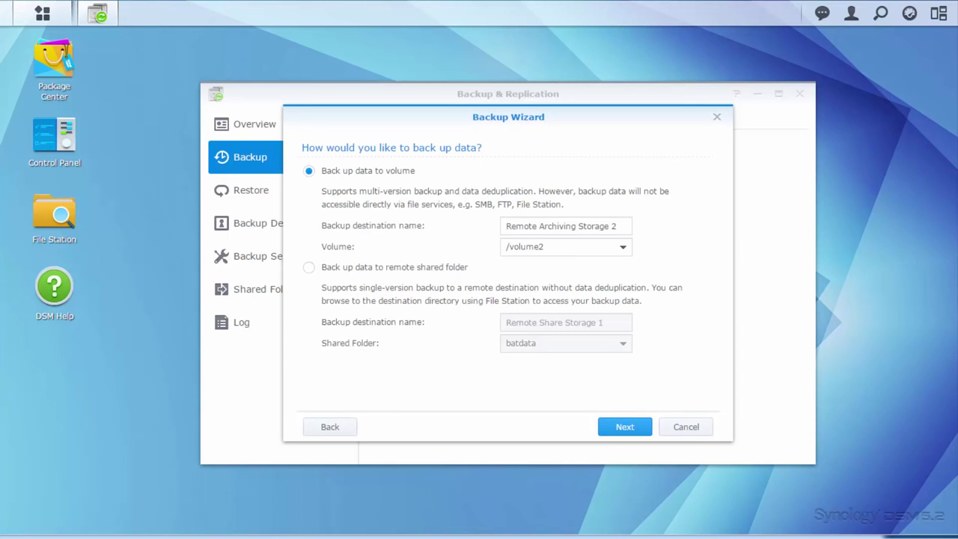
left_click(309, 170)
left_click(618, 426)
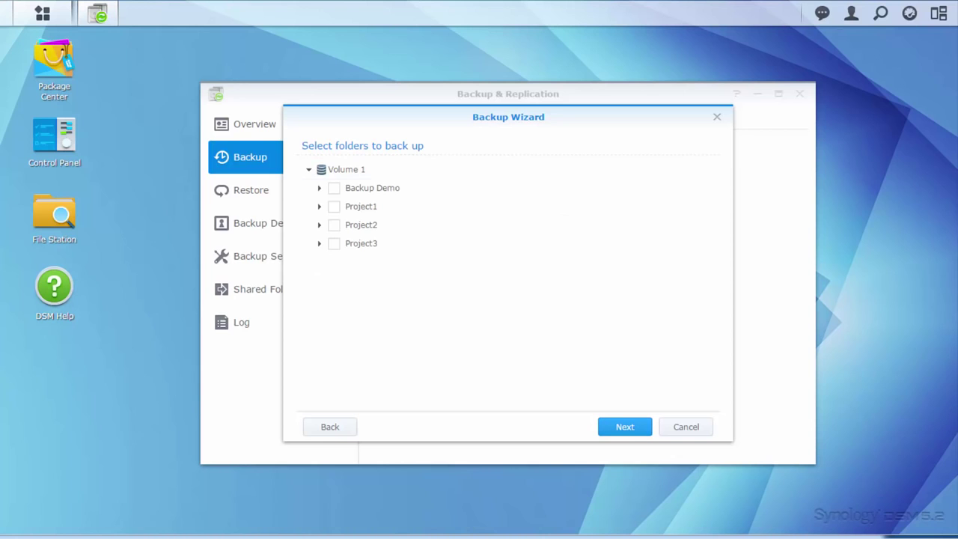
Back up the Backup Demo folder on a daily schedule
left_click(334, 188)
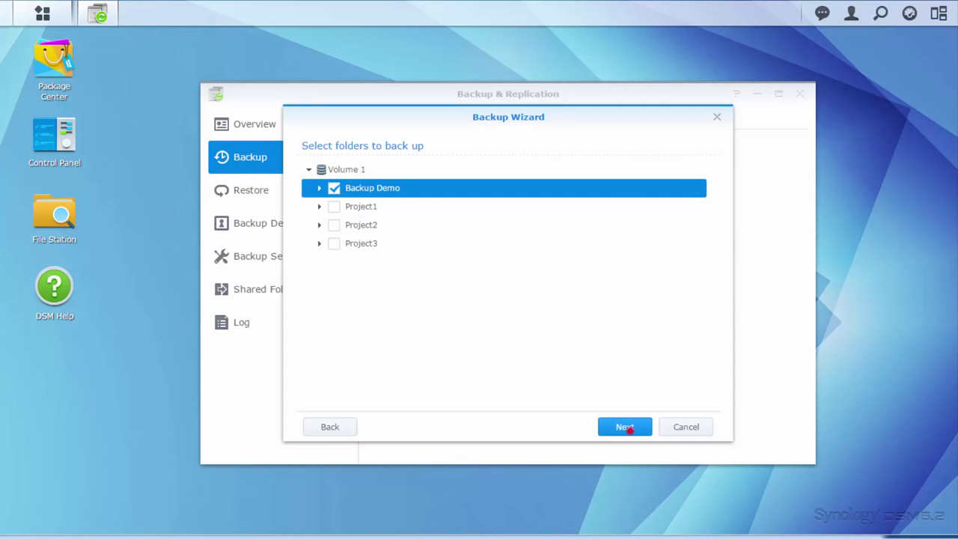
left_click(625, 426)
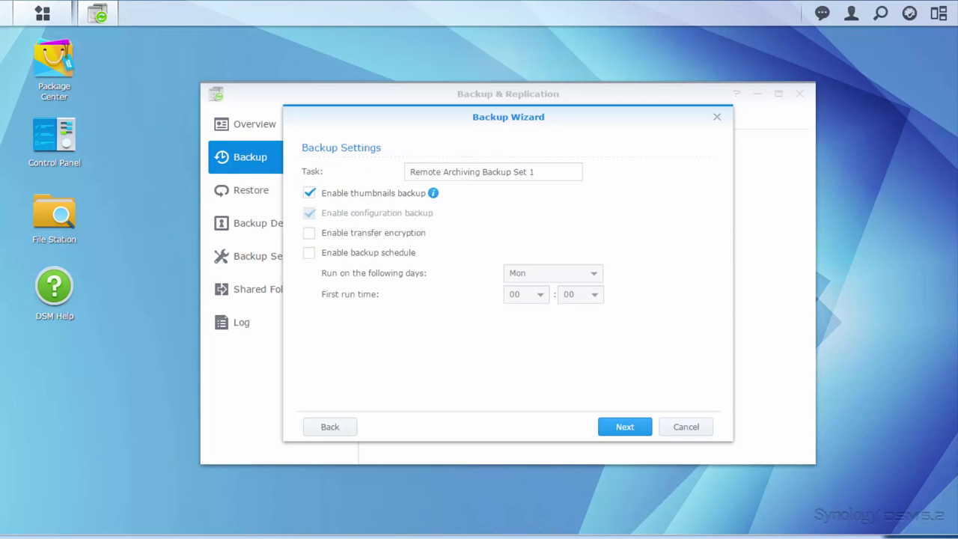
left_click(309, 253)
left_click(535, 273)
left_click(537, 295)
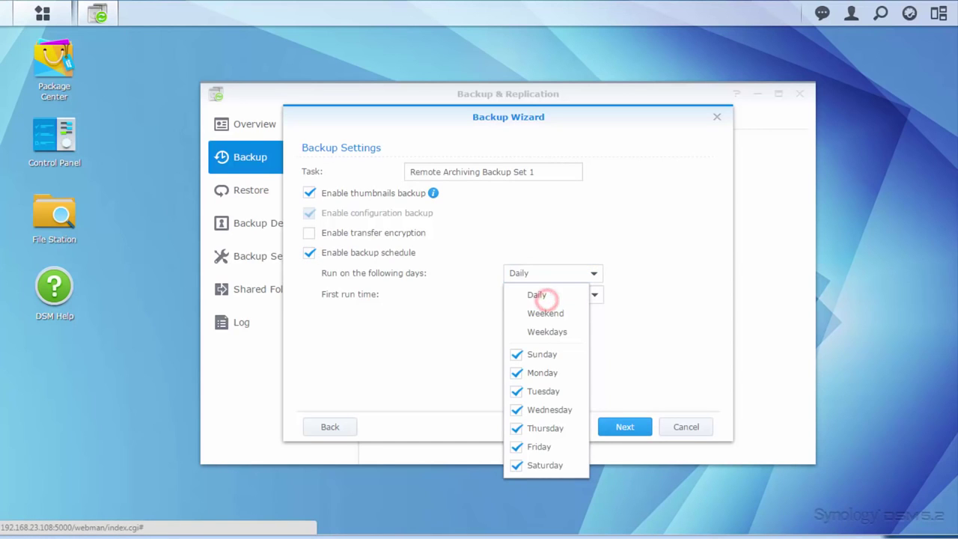
left_click(625, 427)
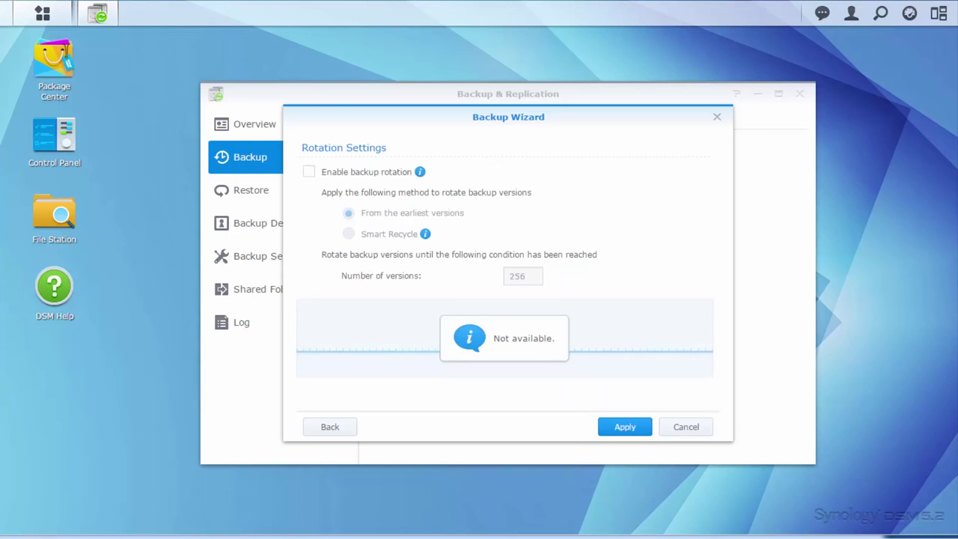
Enable backup rotation with a 100-version limit and create the task
left_click(309, 171)
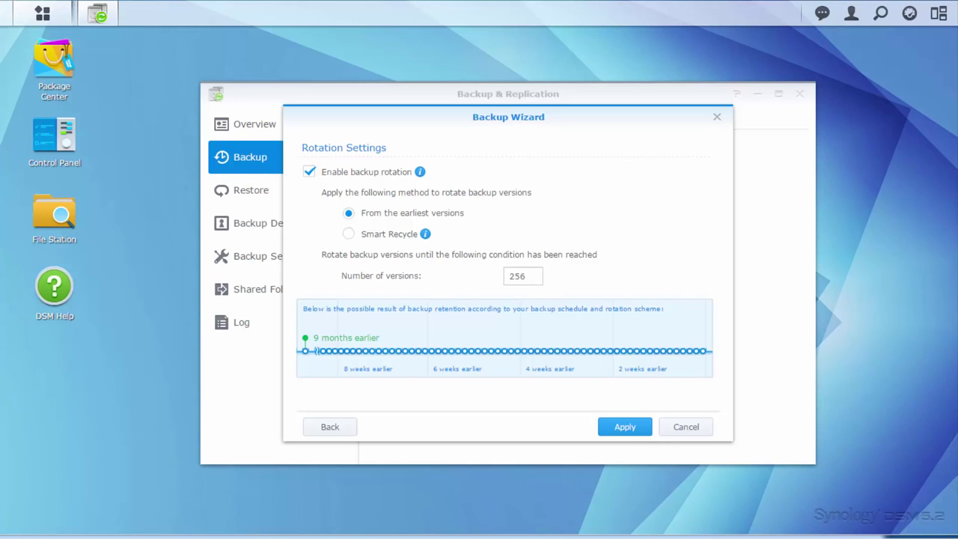
double_click(527, 275)
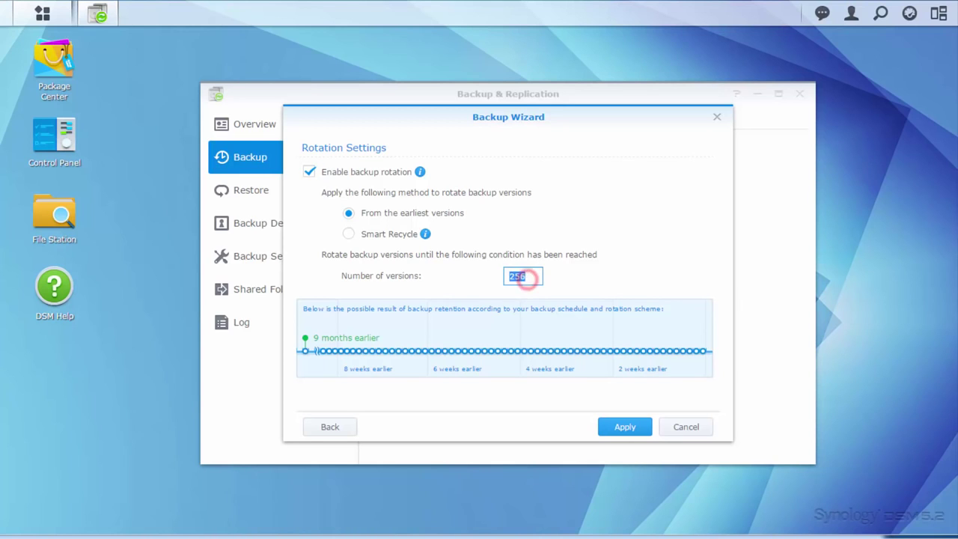
type("100")
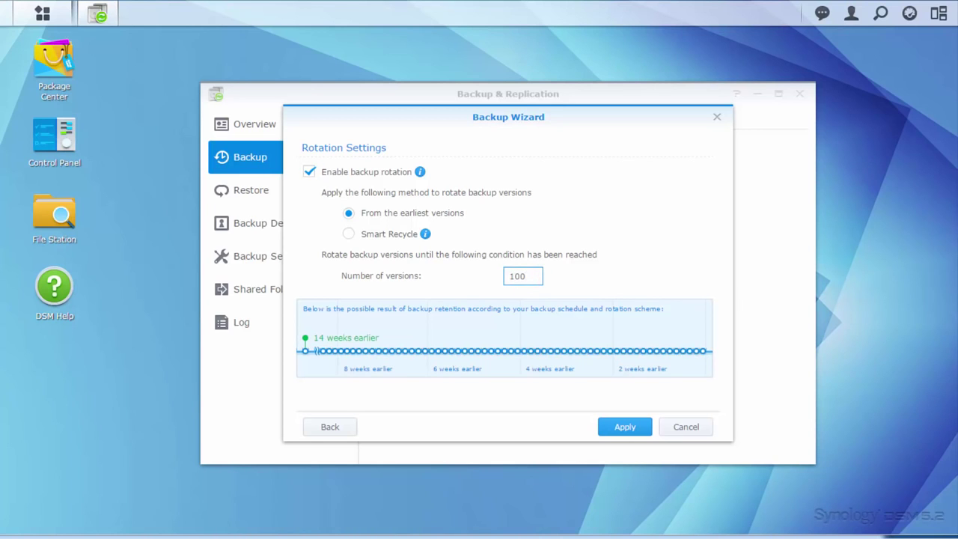
left_click(603, 427)
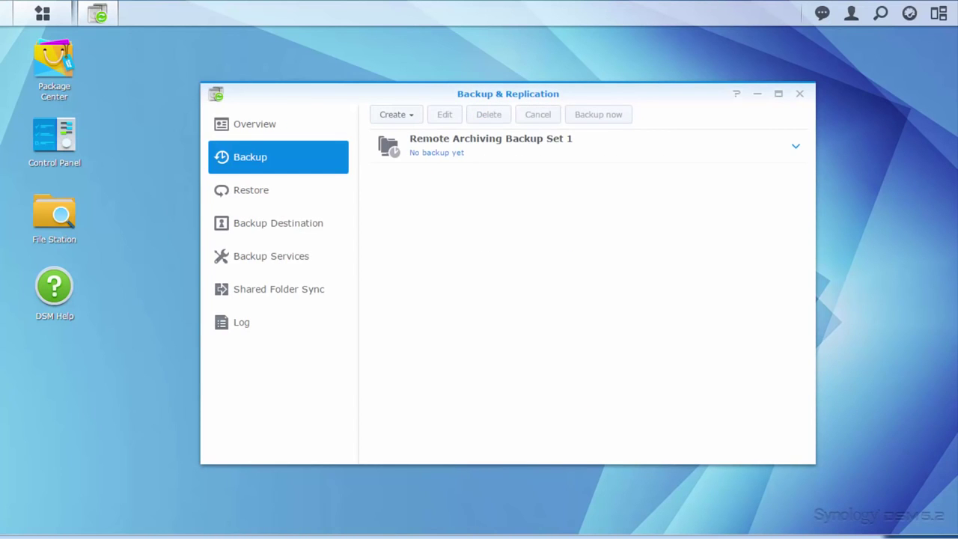
Run Remote Archiving Backup Set 1 immediately with Backup now
left_click(561, 156)
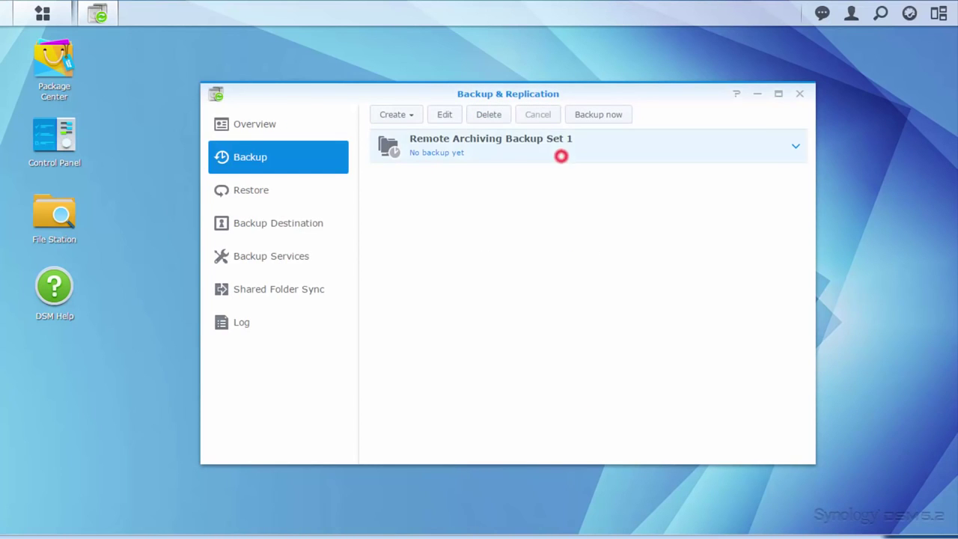
left_click(588, 116)
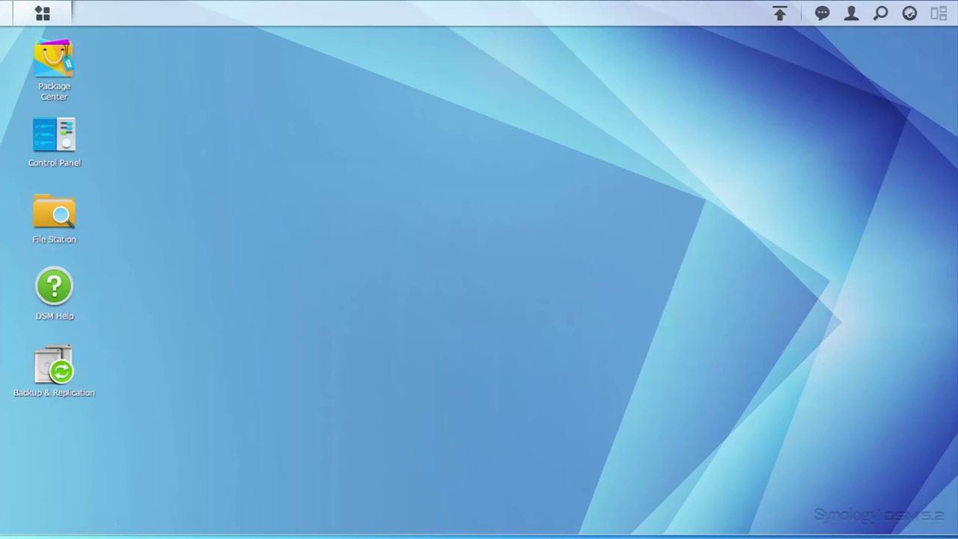
Start a data restore for Remote Archiving Backup Set 1 from the Restore section
left_click(56, 370)
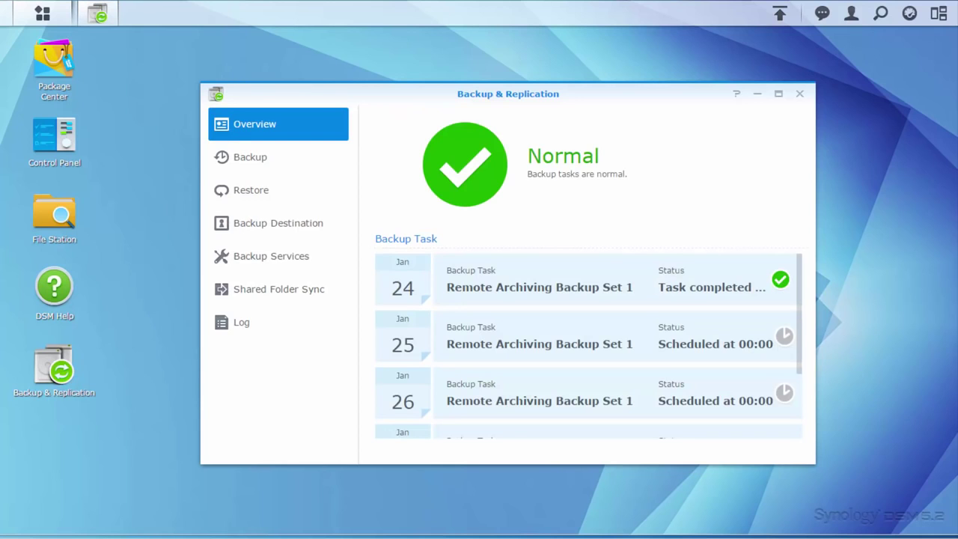
left_click(259, 190)
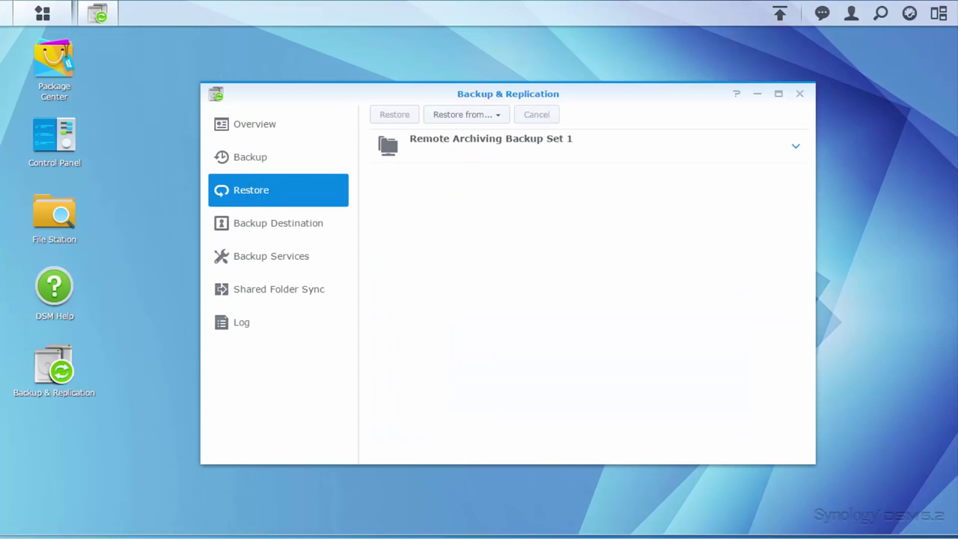
left_click(492, 152)
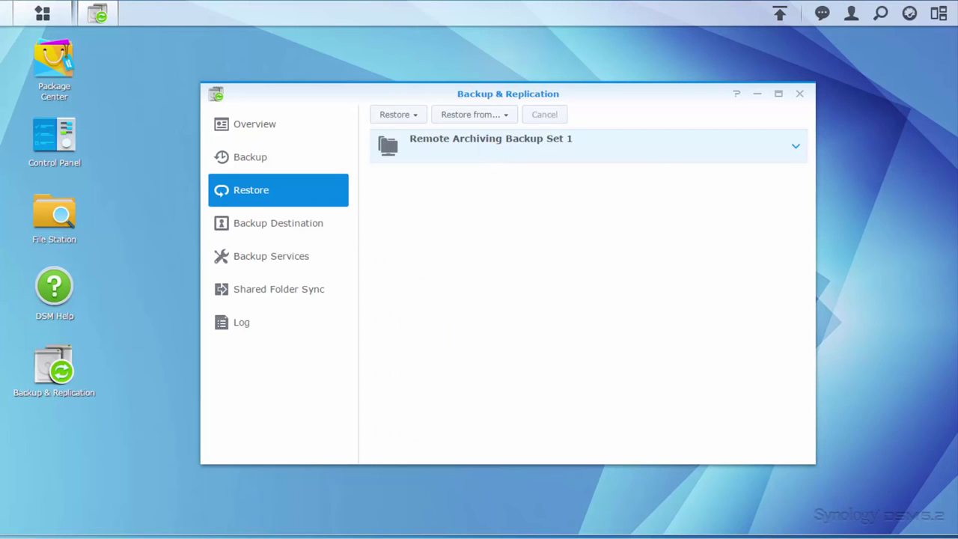
left_click(507, 115)
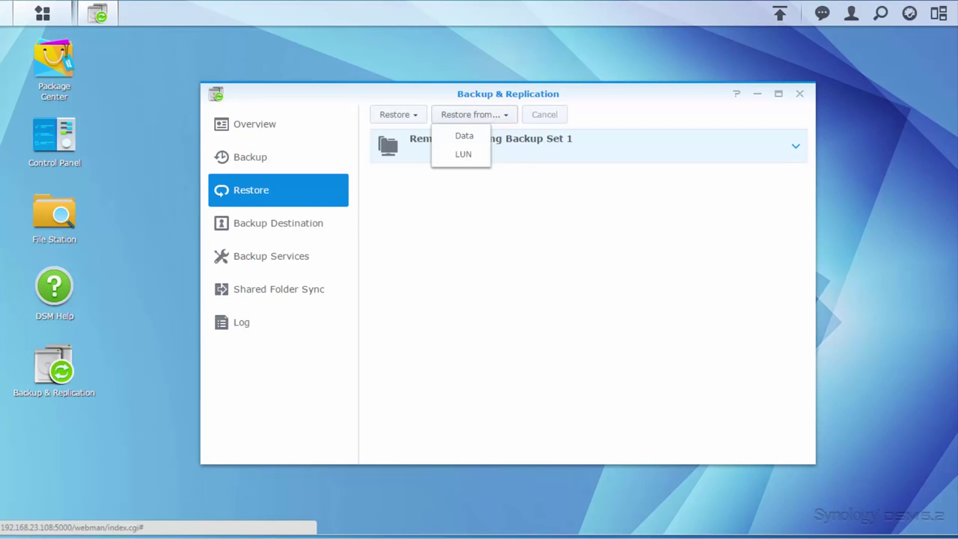
left_click(484, 134)
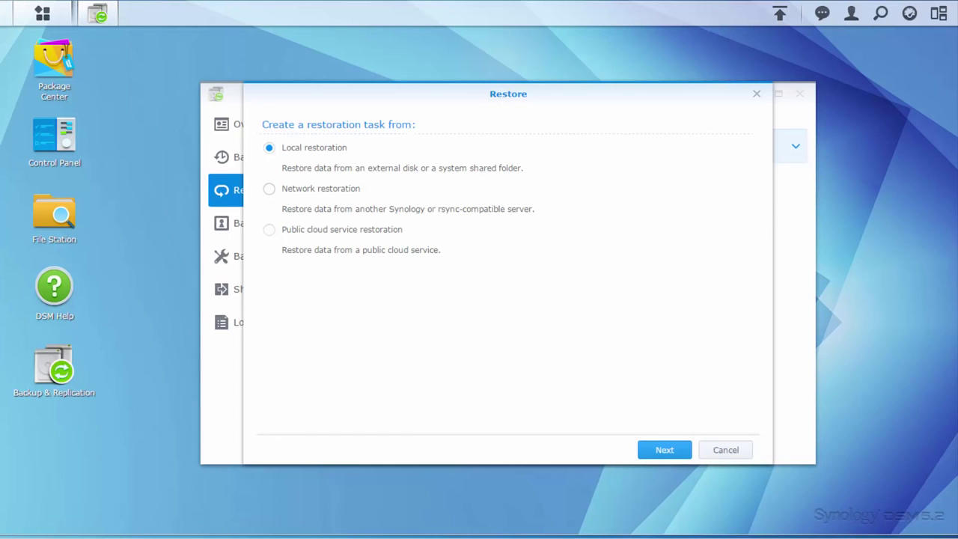
Choose network restoration from server 10.13.21.238, logging in as admin
left_click(269, 188)
left_click(662, 449)
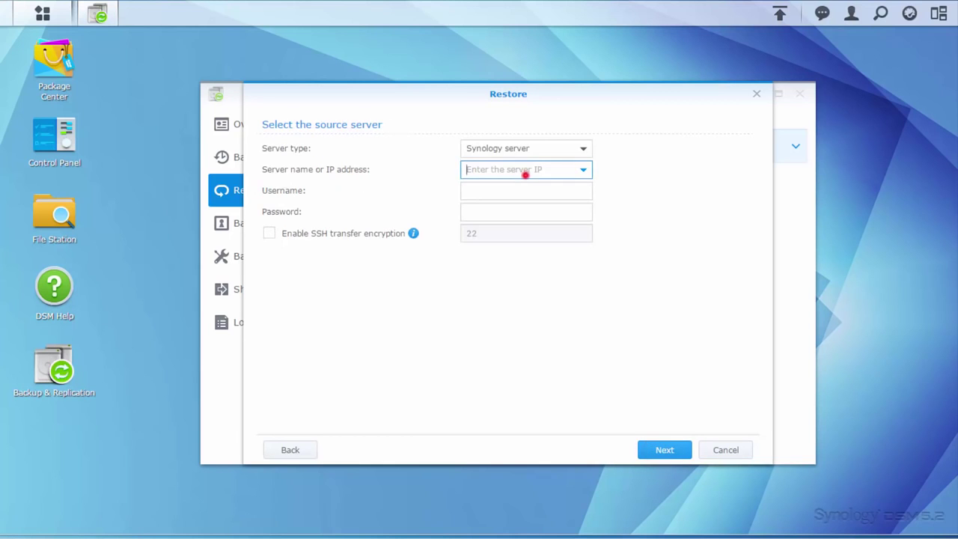
type("10.13.21.238")
key("Tab")
type("admin")
key("Tab")
type("***")
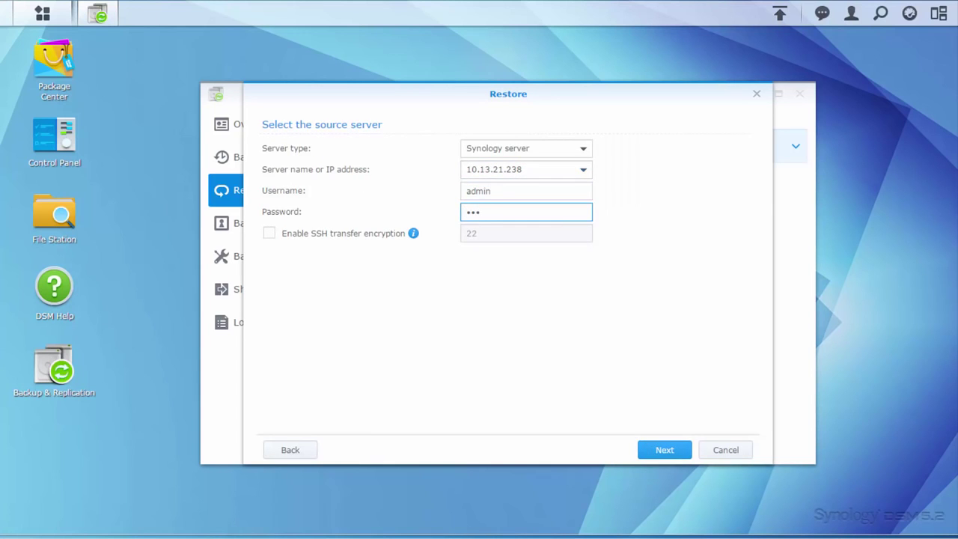
Keep the /volume2 backup task and skip restoring system configuration
left_click(644, 447)
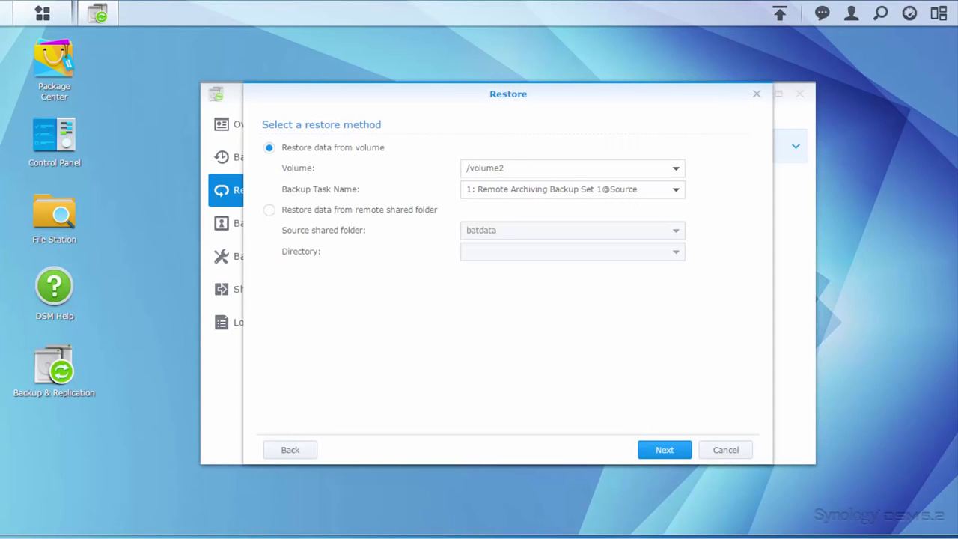
left_click(645, 447)
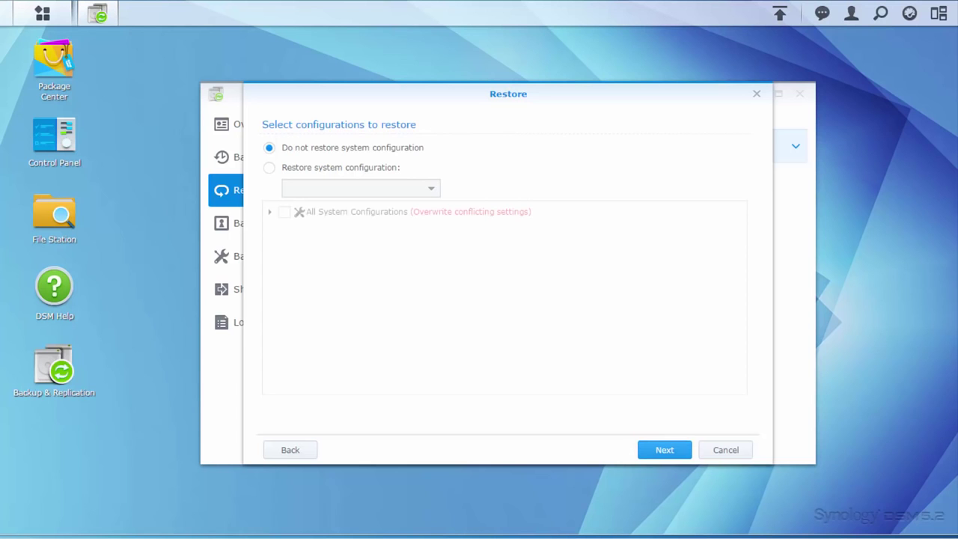
left_click(645, 447)
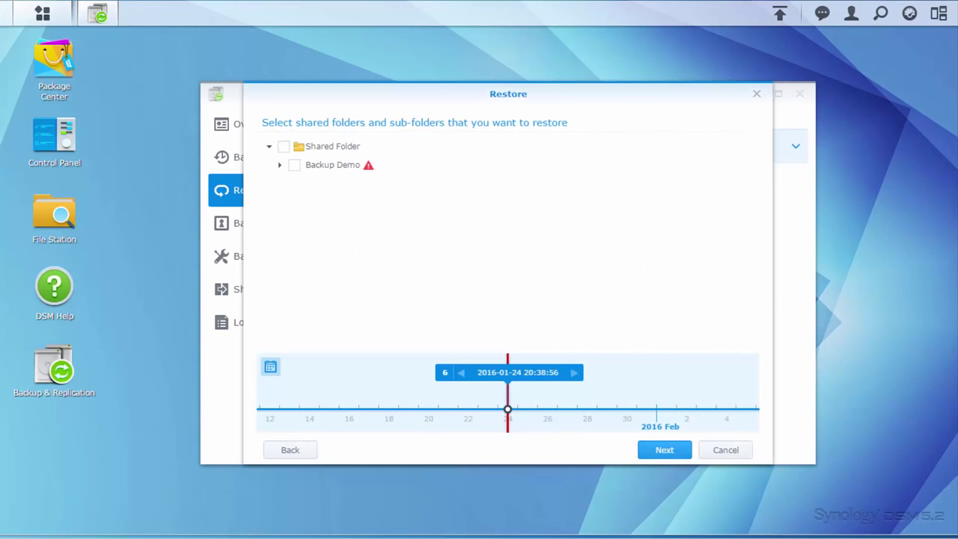
left_click(445, 371)
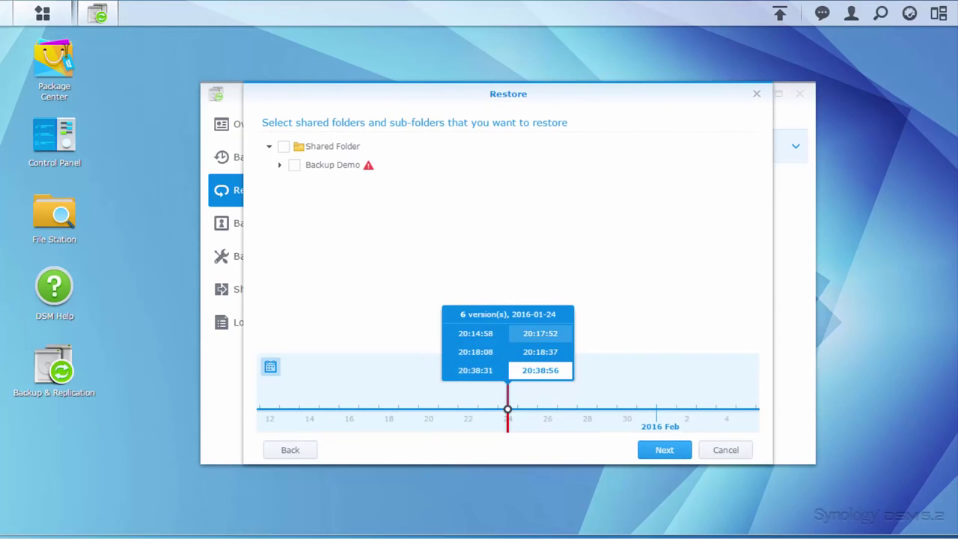
left_click(524, 337)
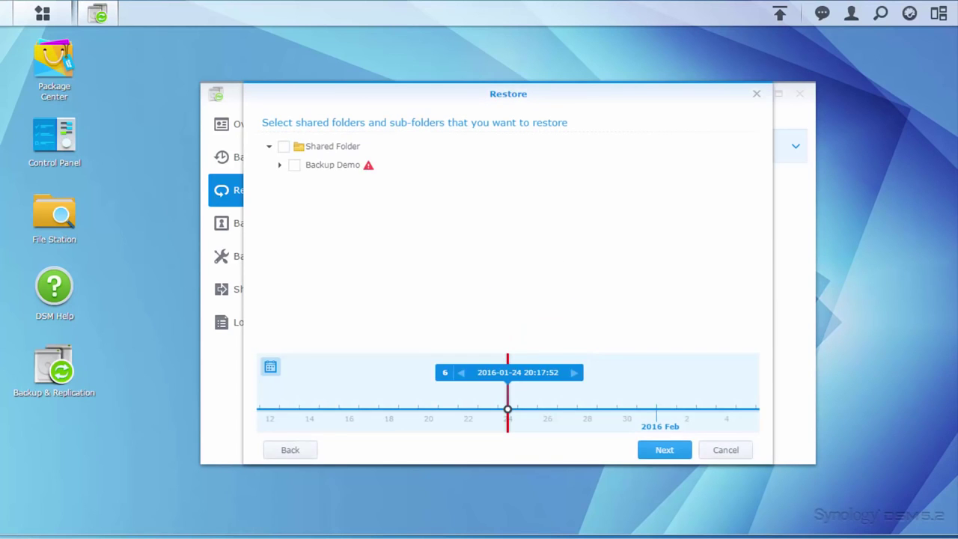
left_click(294, 165)
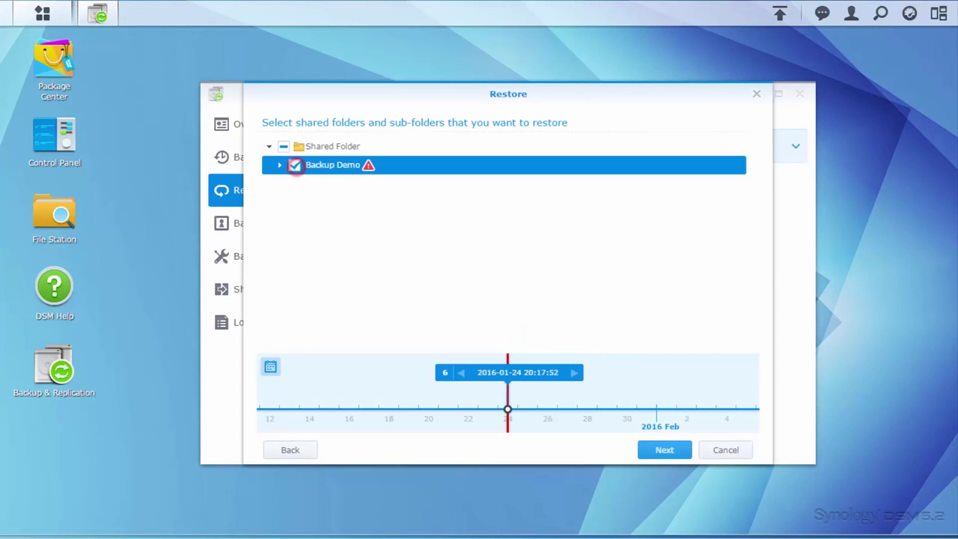
left_click(674, 448)
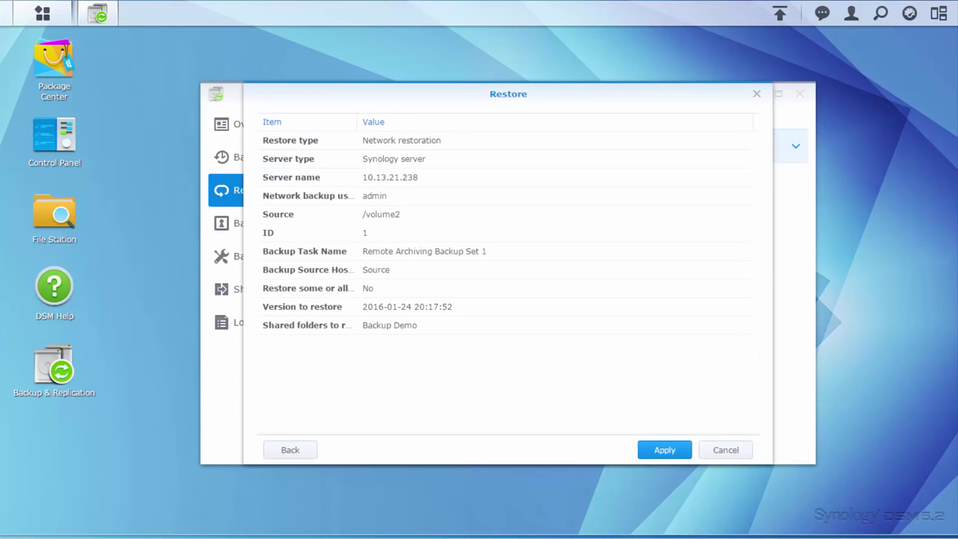
left_click(669, 449)
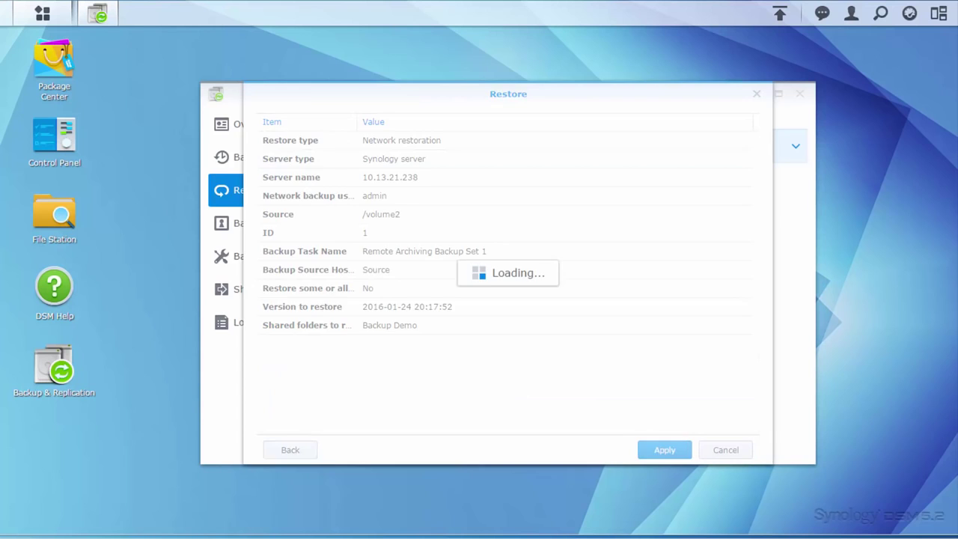